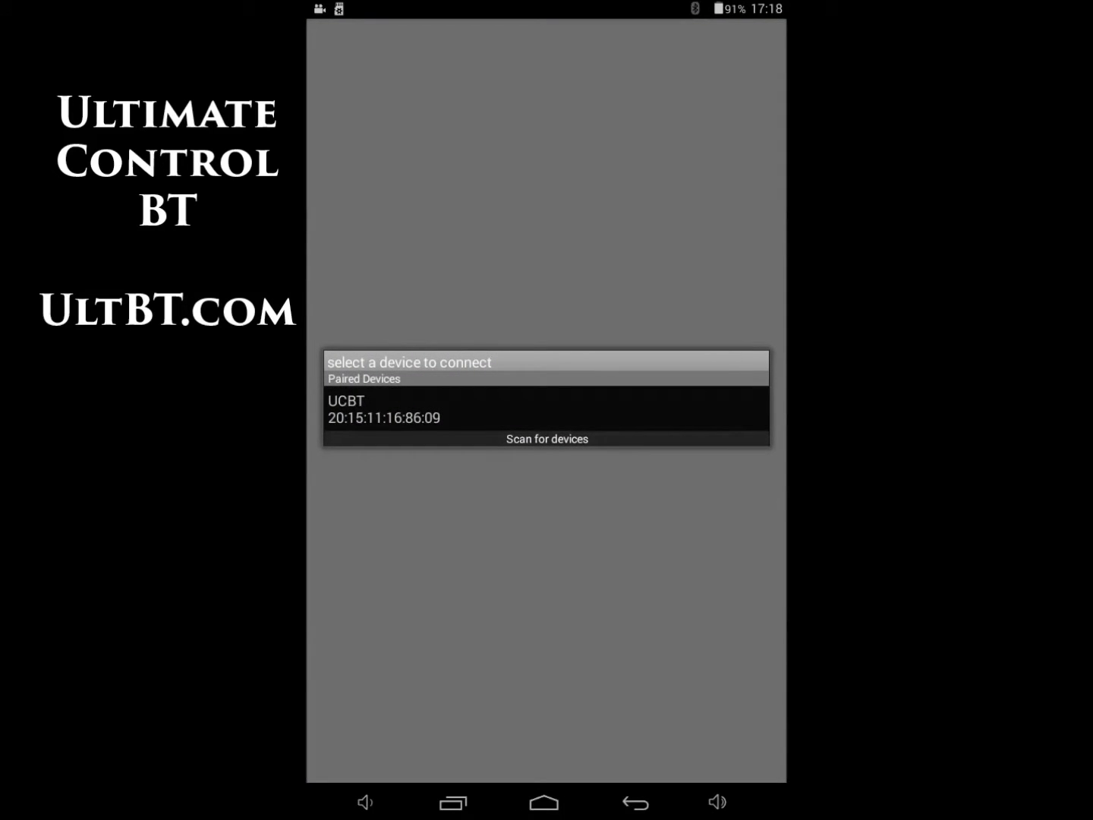
# Connect the app to the paired UCBT remote.
pyautogui.click(547, 407)
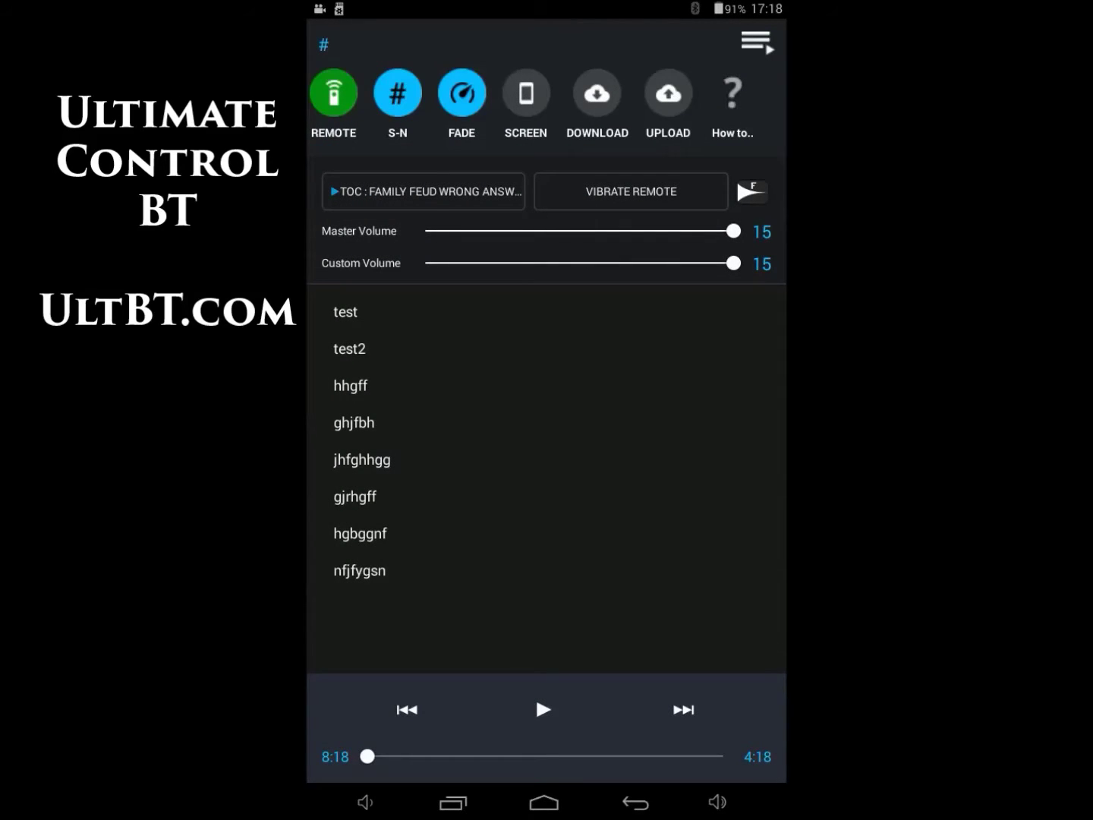
# Set the fade interval to fast, switch Screen on, and show all playlists.
pyautogui.click(460, 93)
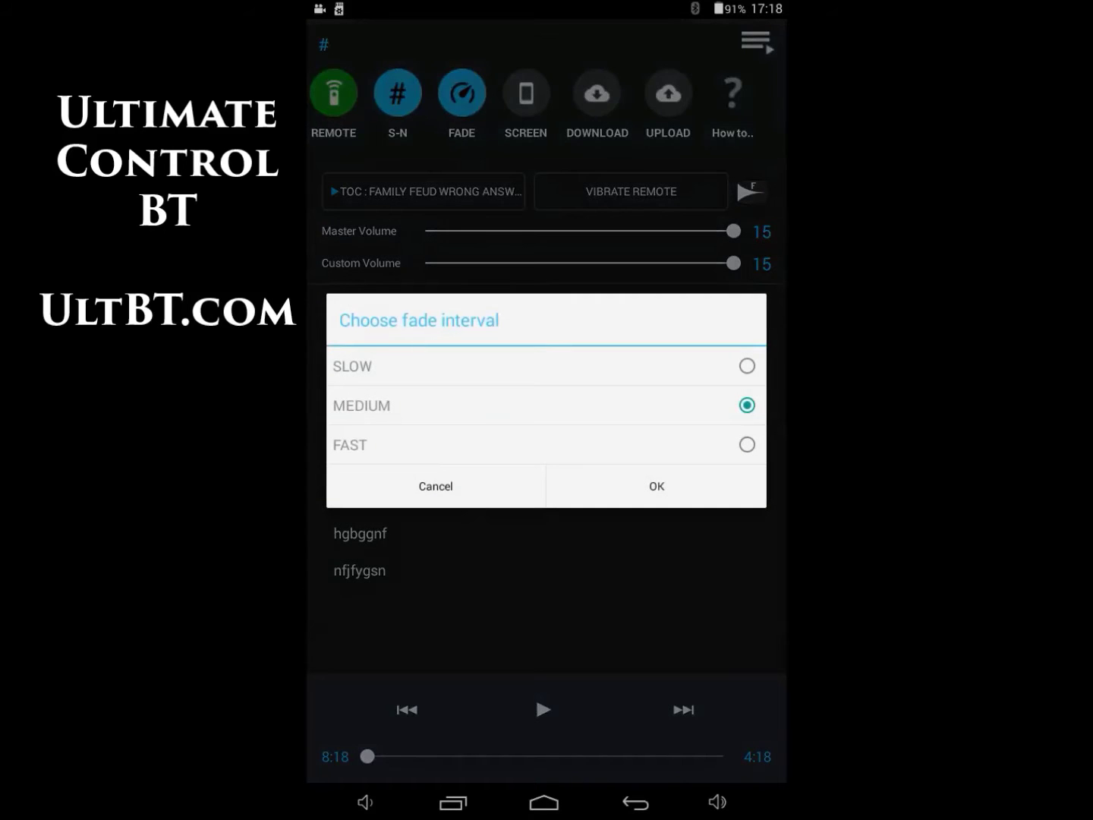
pyautogui.click(747, 444)
pyautogui.click(656, 486)
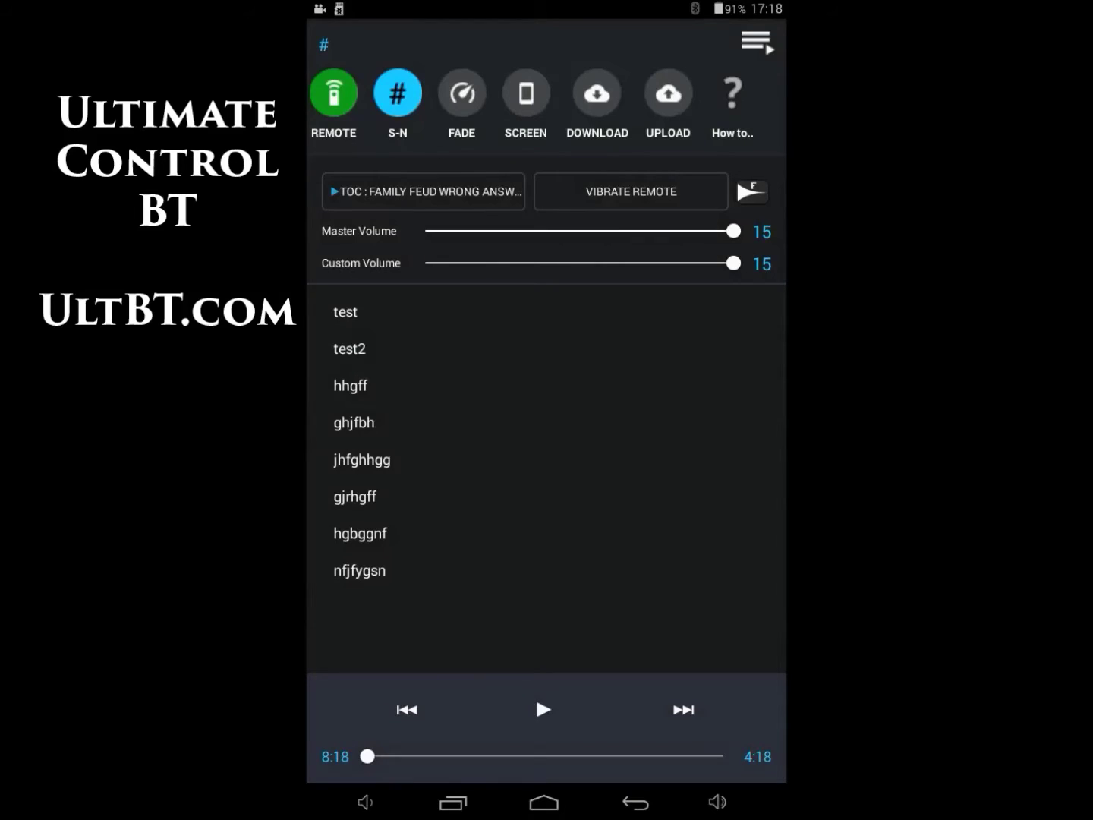
pyautogui.click(526, 93)
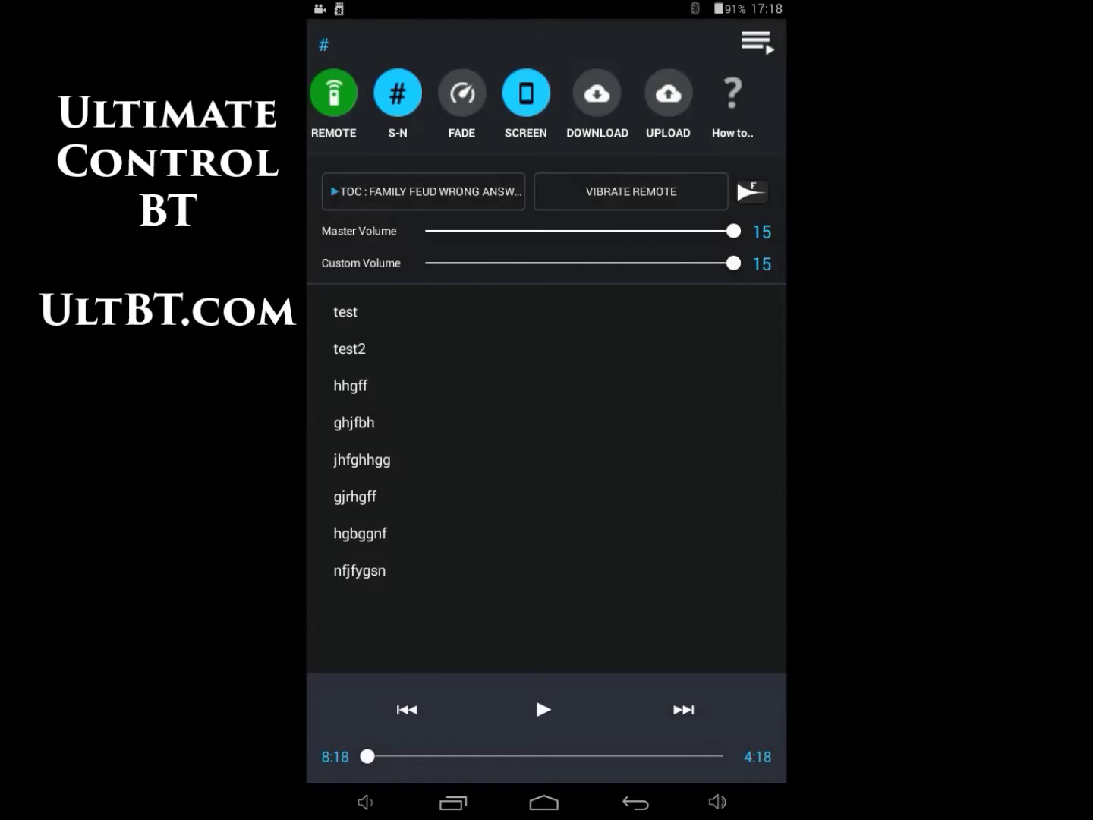
pyautogui.click(756, 43)
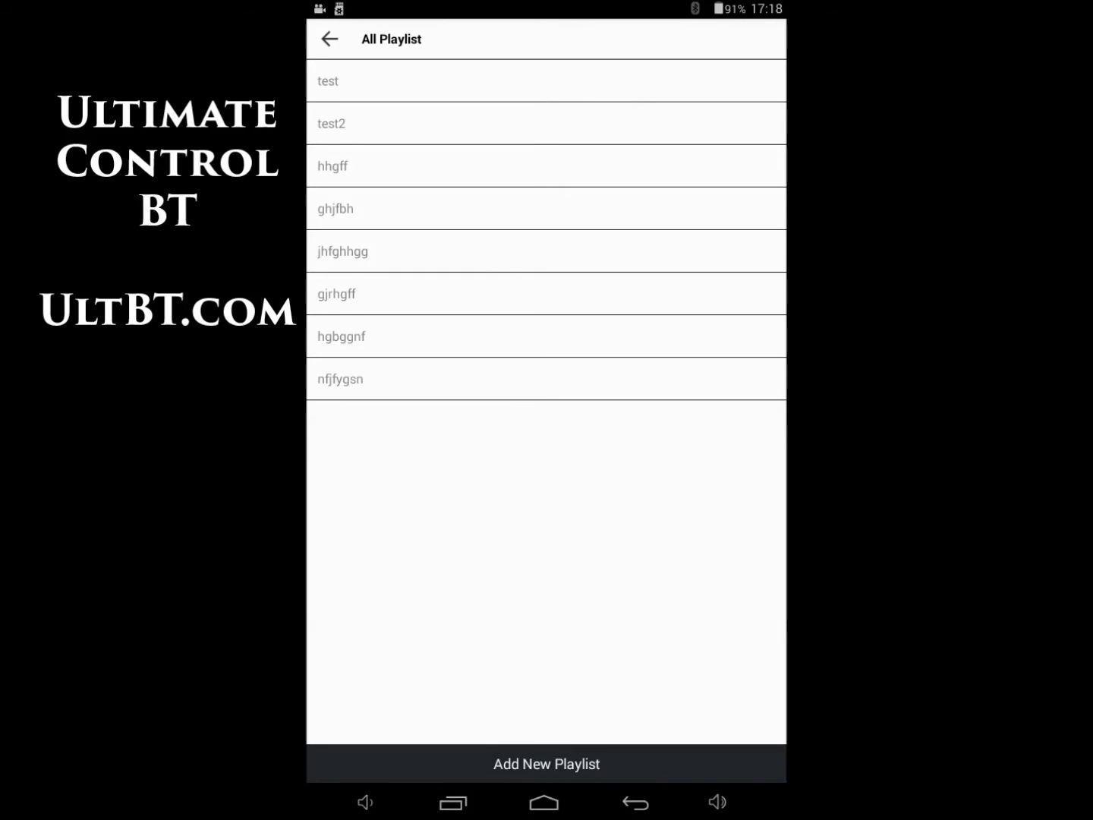
# Create playlist test123 with songs 05 Magic Clock through 10 Make It Snappy, and open it.
pyautogui.click(547, 762)
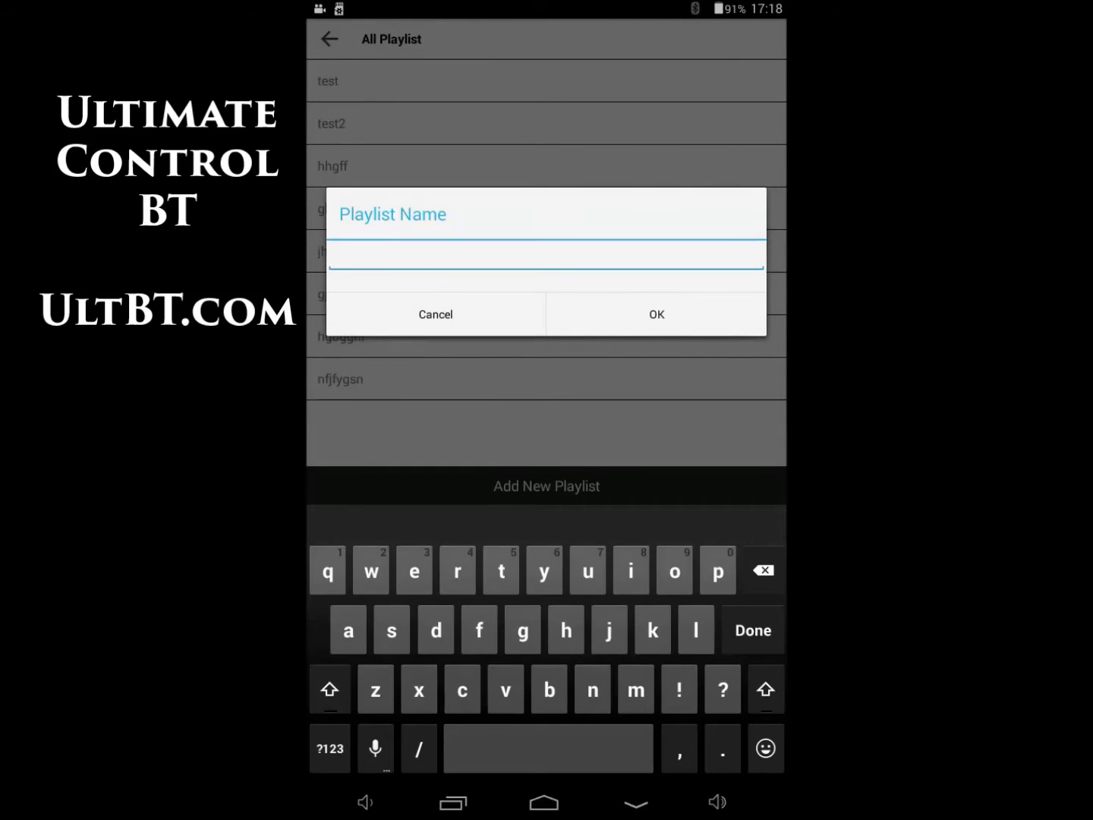
pyautogui.write('test')
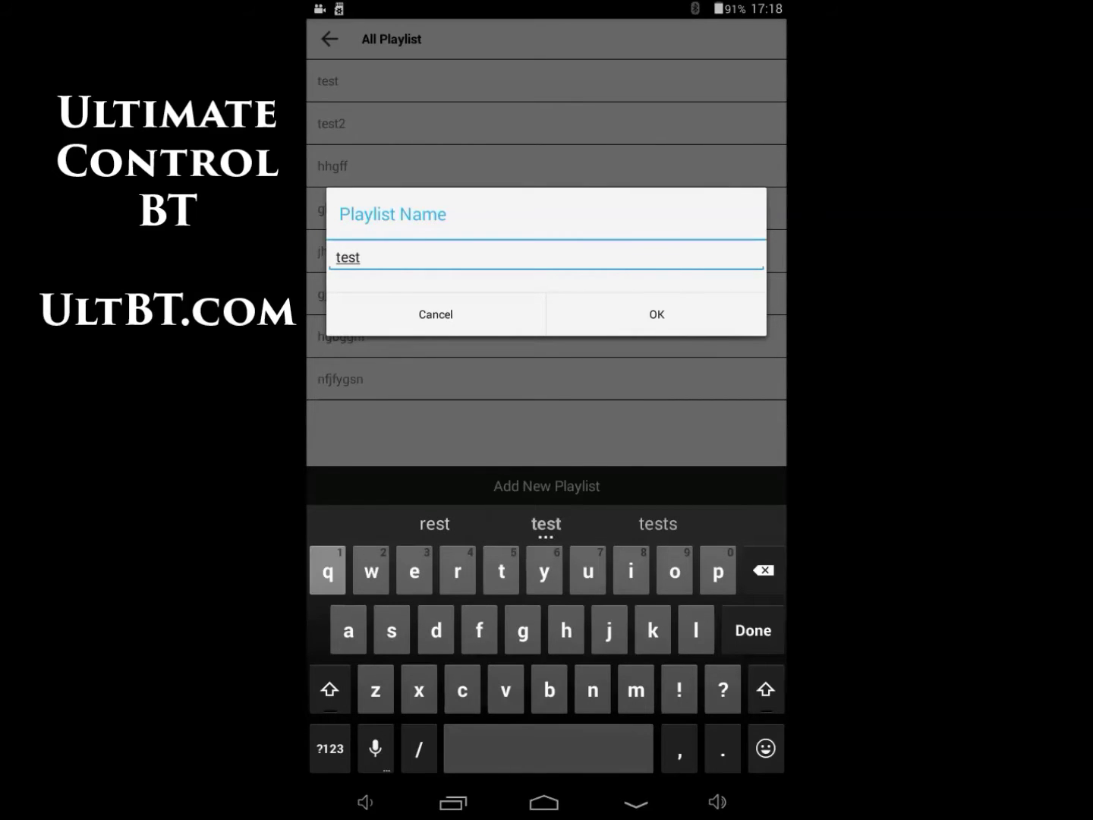
pyautogui.write('1')
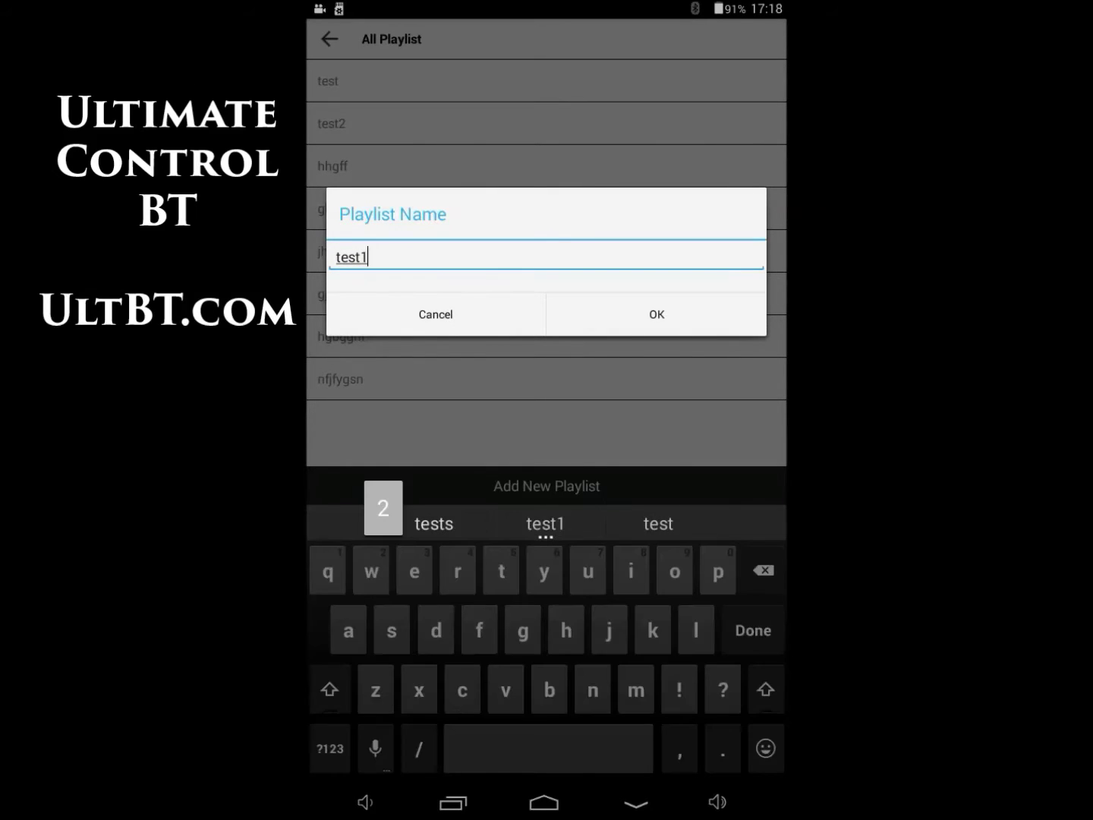
pyautogui.write('2')
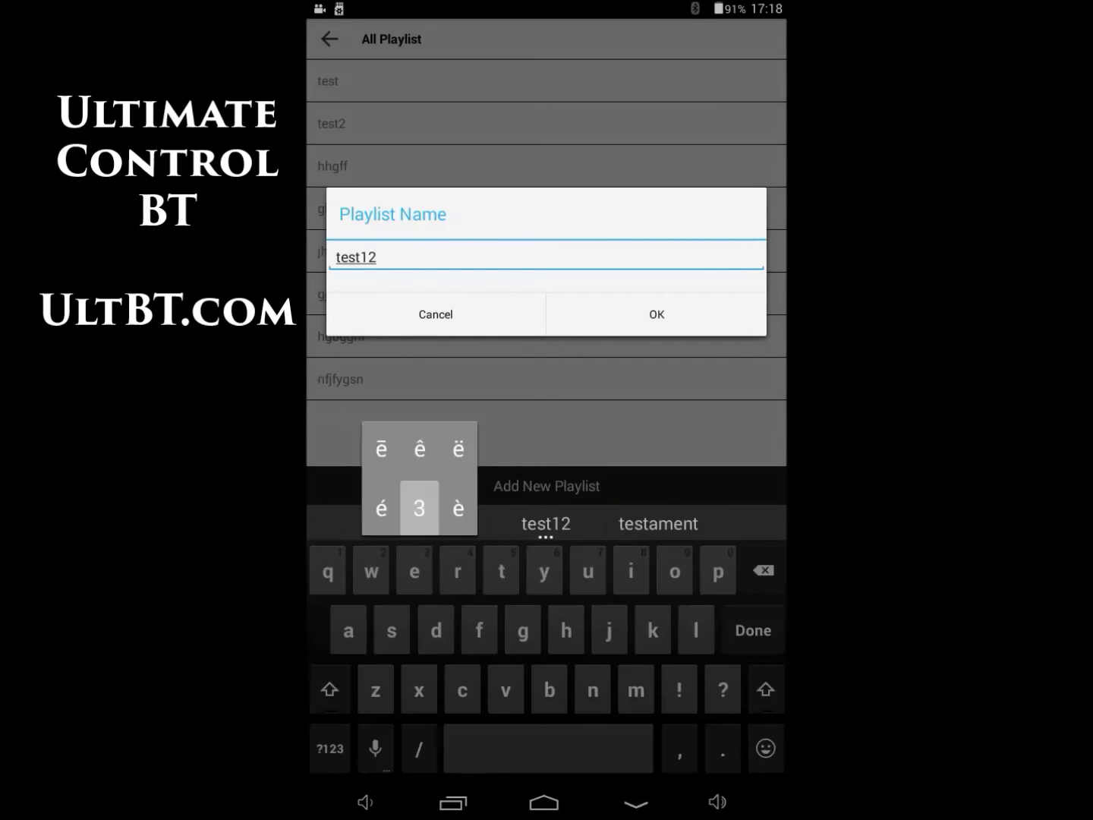
pyautogui.write('3')
pyautogui.click(655, 314)
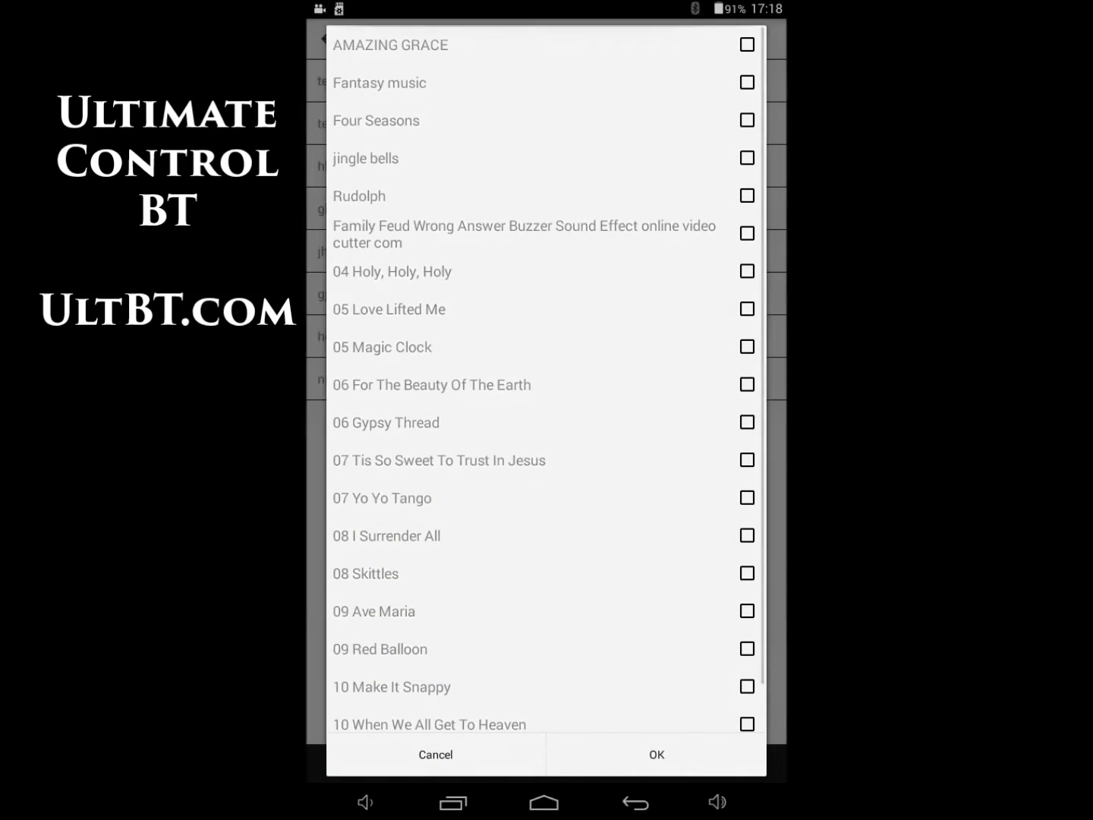
pyautogui.scroll(-1, 546, 384)
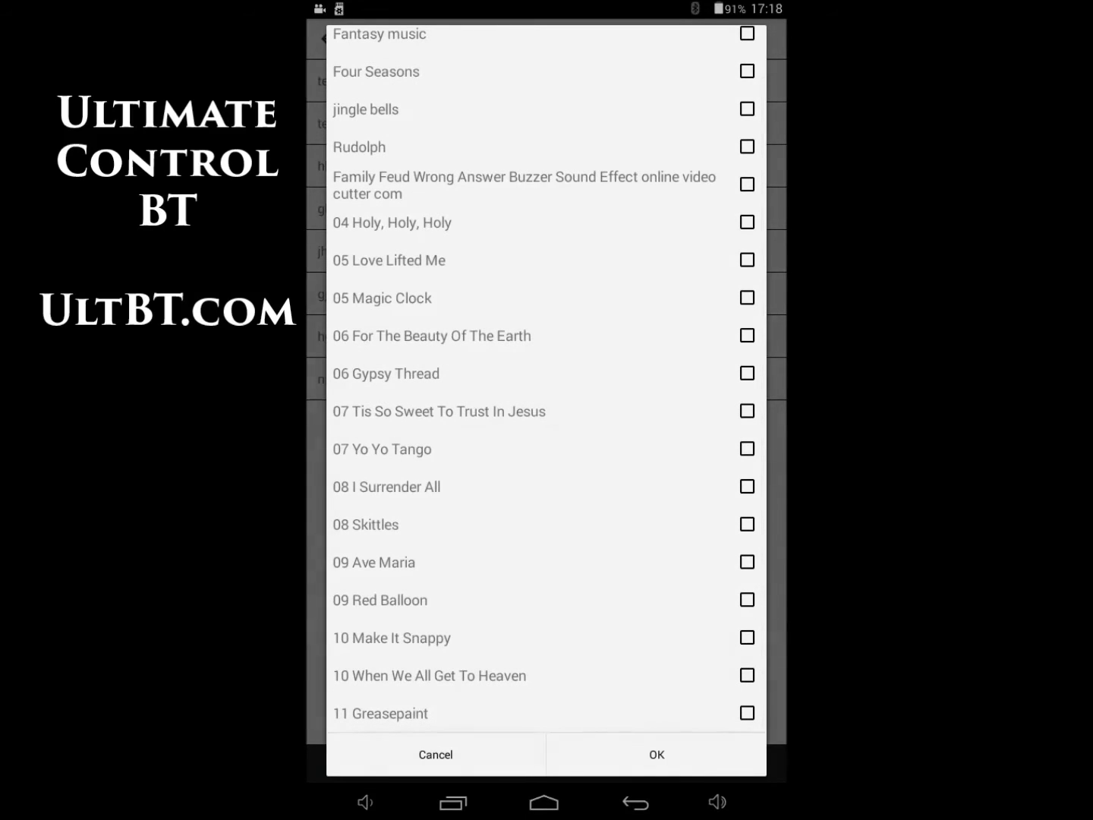
pyautogui.click(747, 297)
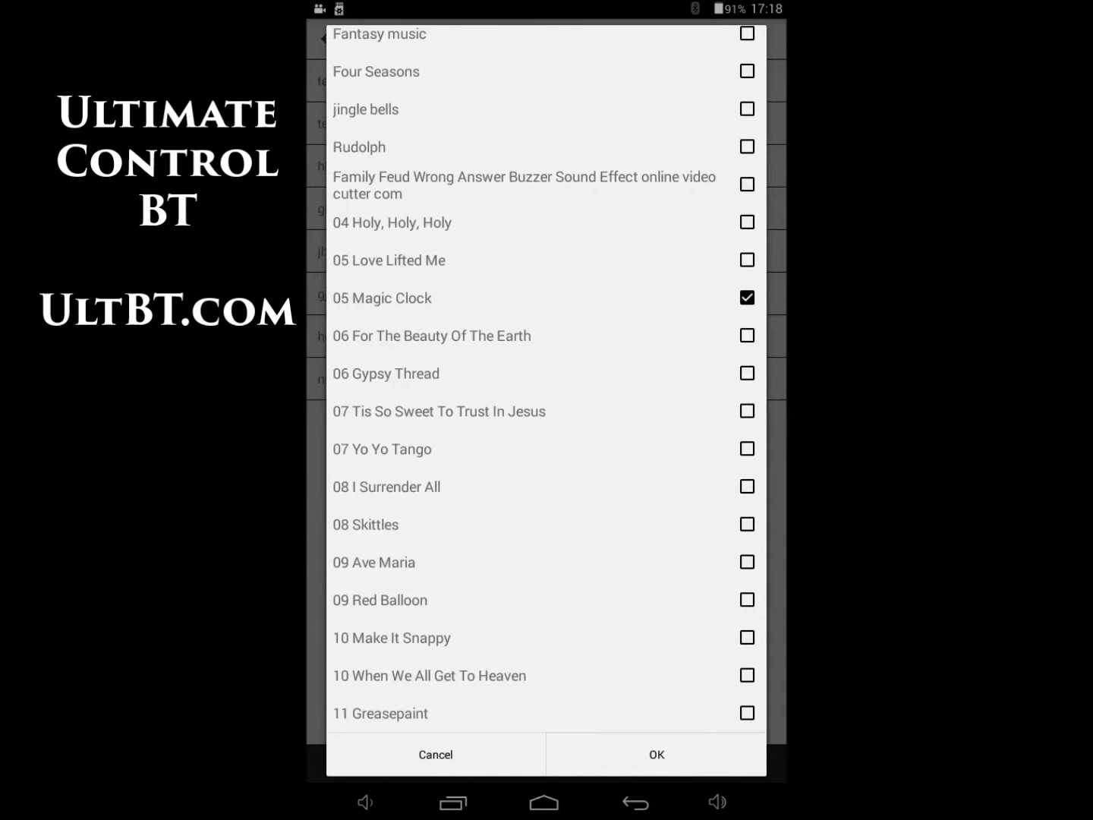
pyautogui.click(747, 373)
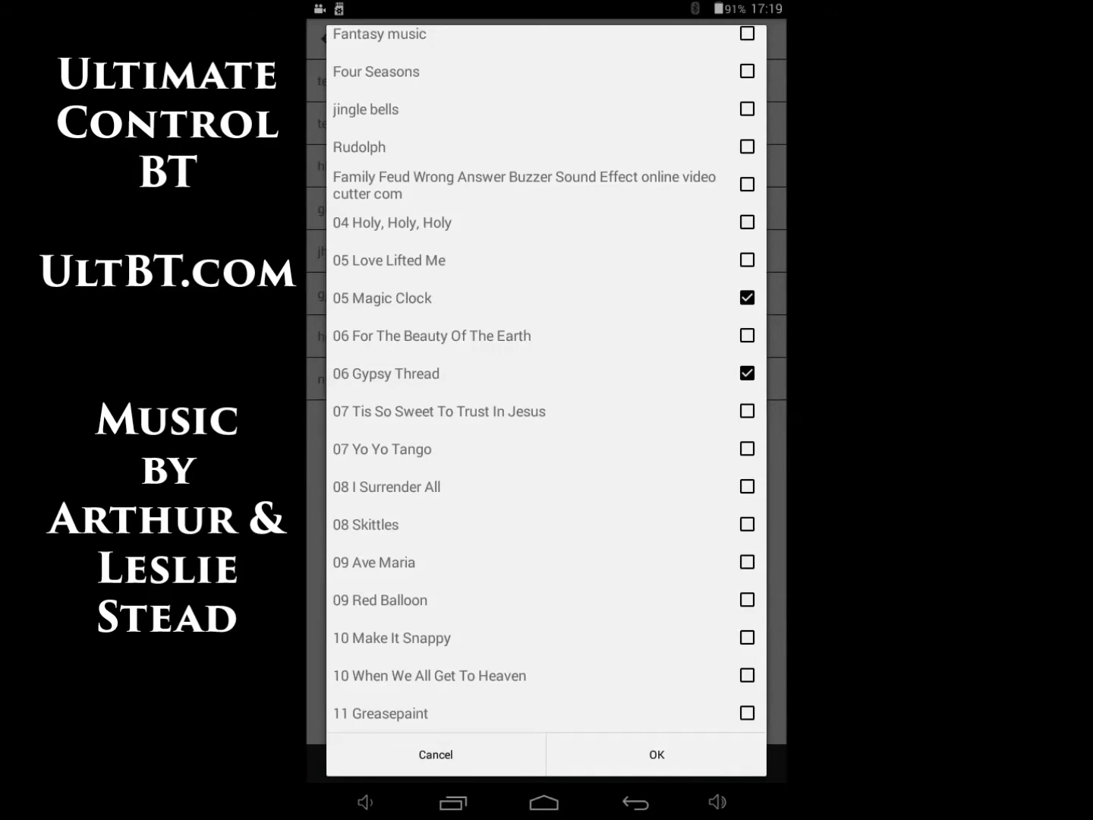
pyautogui.click(746, 447)
pyautogui.click(747, 524)
pyautogui.click(746, 599)
pyautogui.click(746, 638)
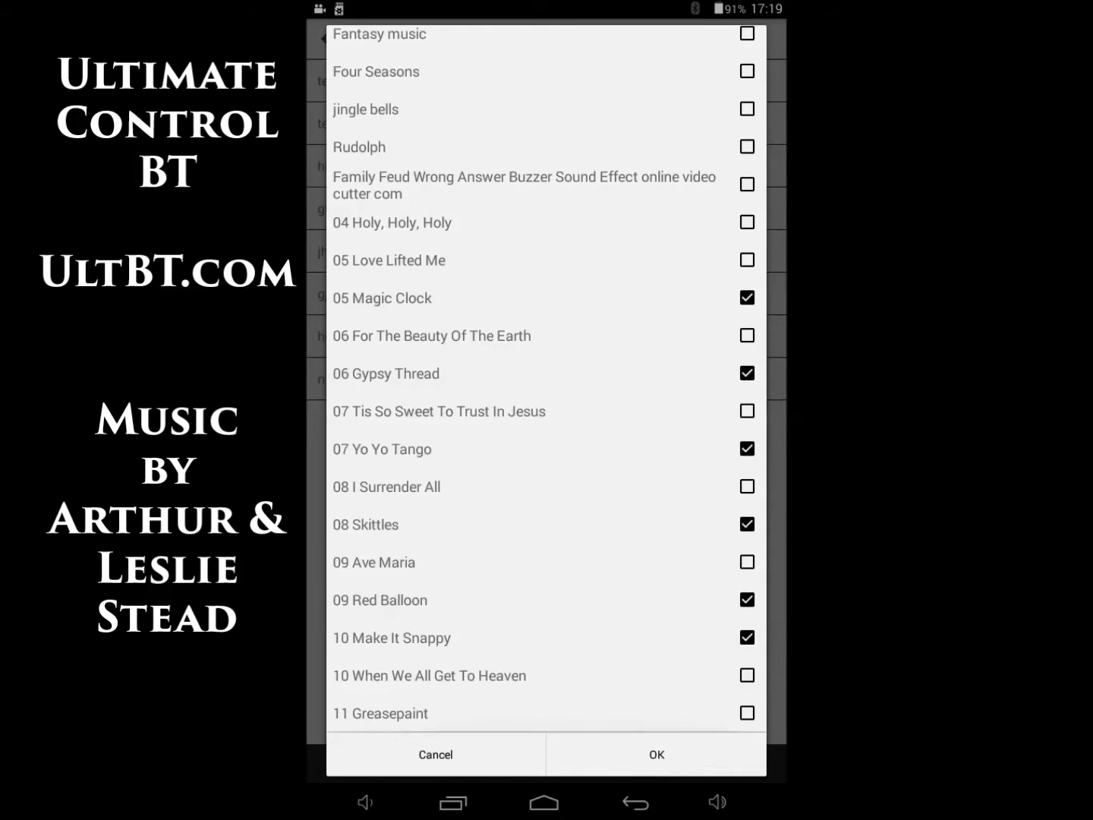
pyautogui.click(656, 754)
pyautogui.click(428, 421)
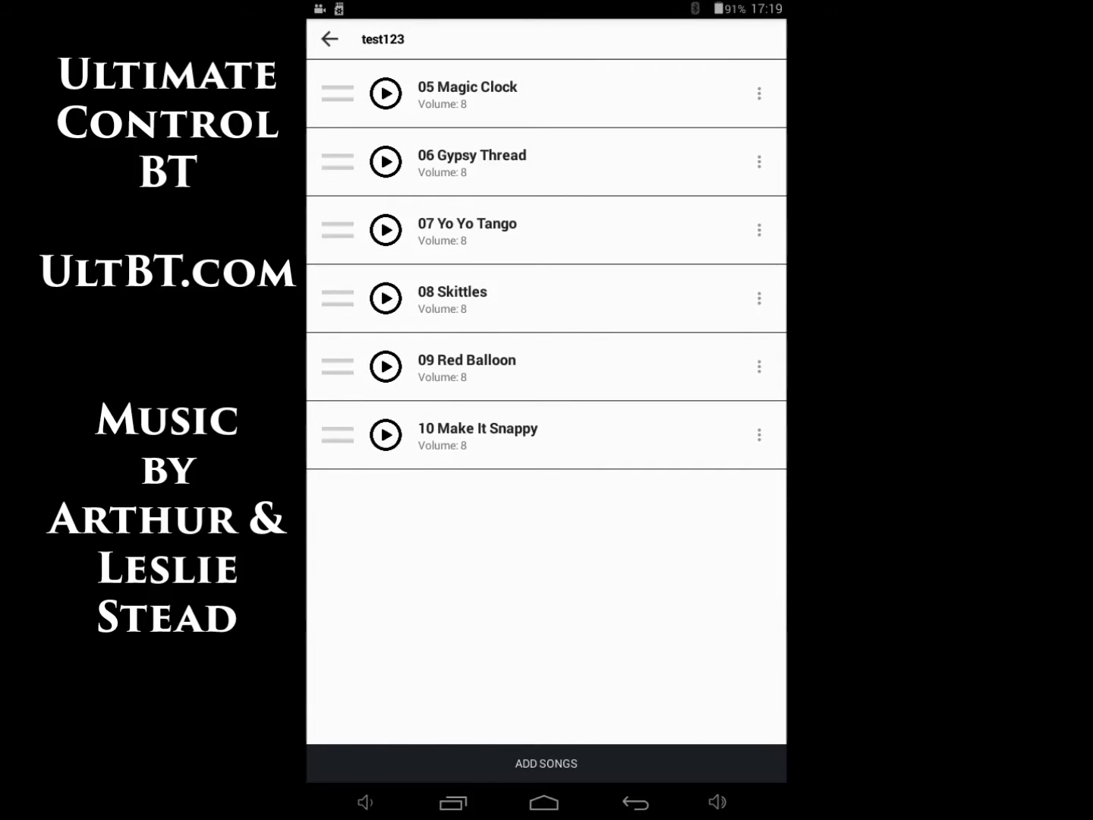
# Reorder test123: Gypsy Thread, Red Balloon, Make It Snappy, Skittles, Magic Clock, Yo Yo Tango.
pyautogui.moveTo(337, 229); pyautogui.dragTo(337, 365)
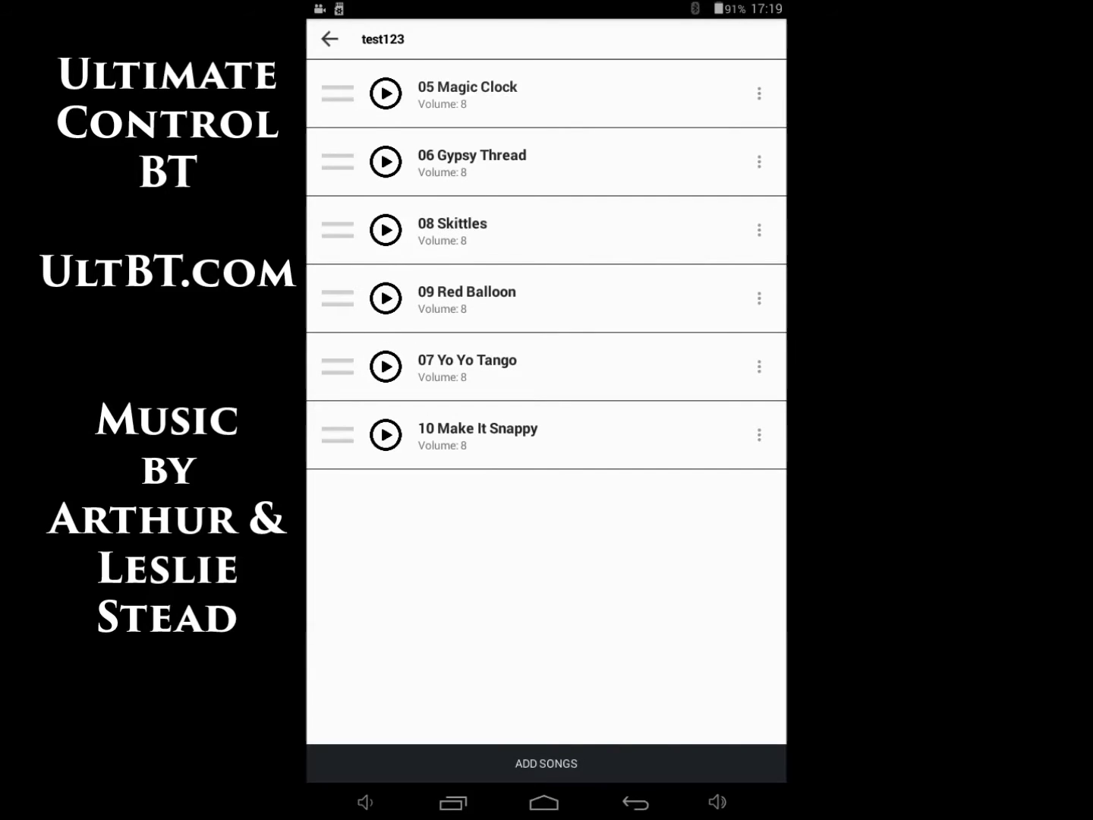
pyautogui.moveTo(337, 93); pyautogui.dragTo(338, 230)
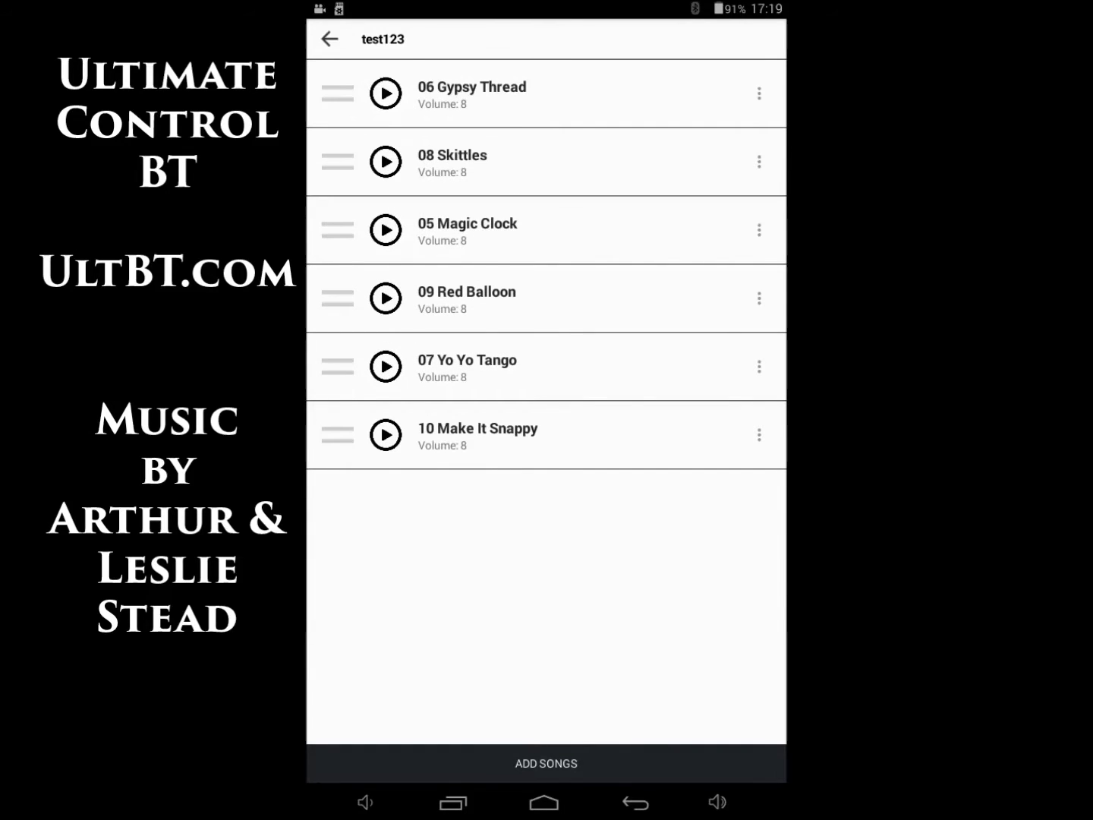
pyautogui.moveTo(337, 435); pyautogui.dragTo(337, 161)
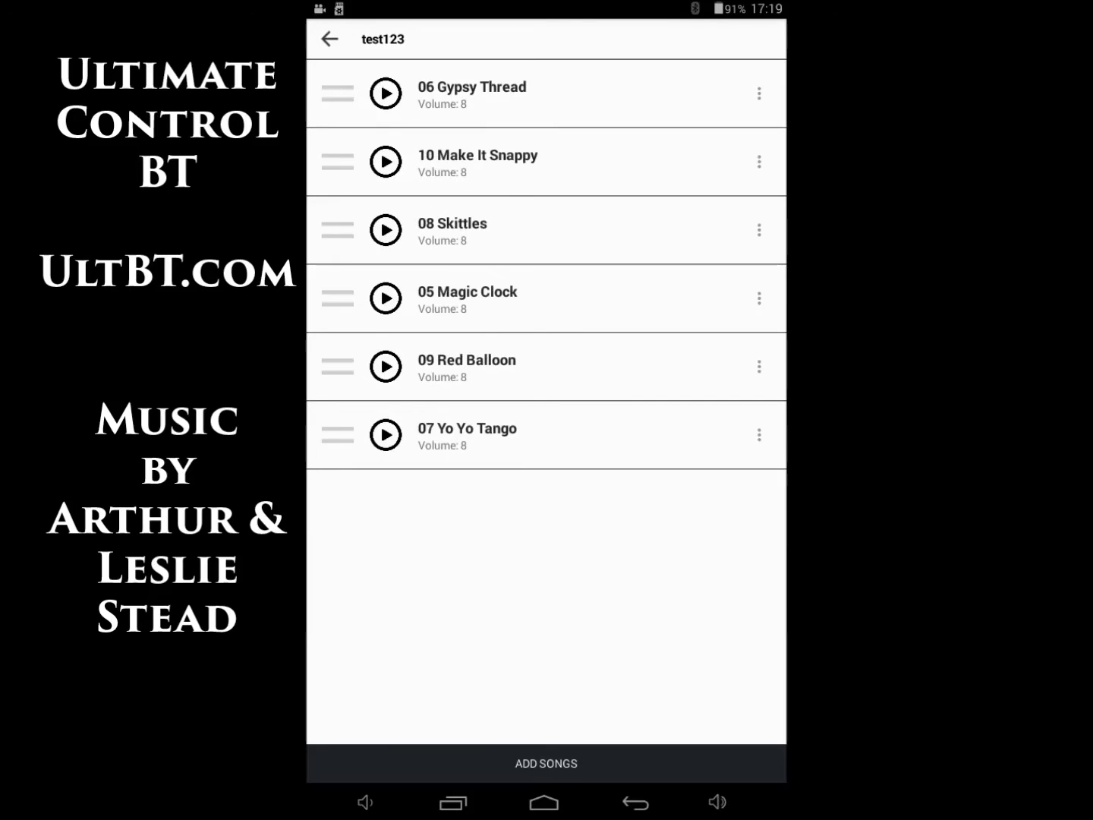
pyautogui.moveTo(336, 366); pyautogui.dragTo(338, 162)
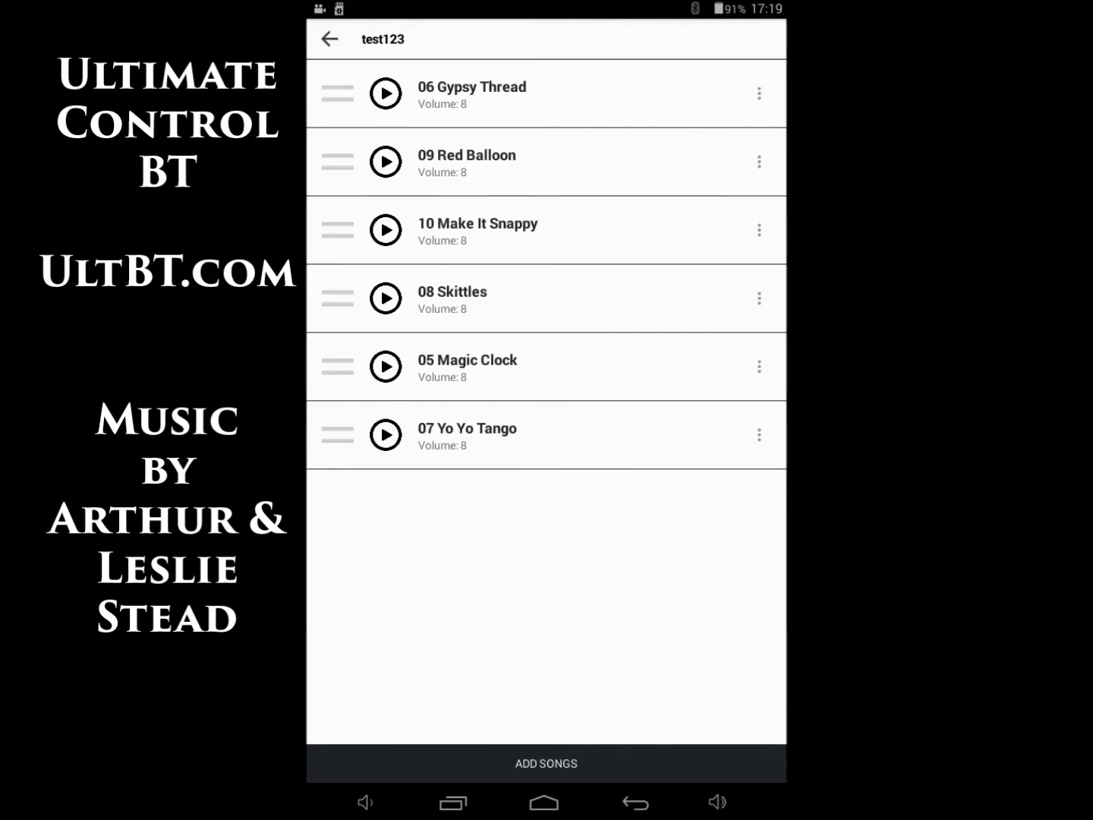
# Switch Make It Snappy, Skittles, Magic Clock and Yo Yo Tango to pause mode.
pyautogui.click(386, 230)
pyautogui.click(384, 298)
pyautogui.click(385, 366)
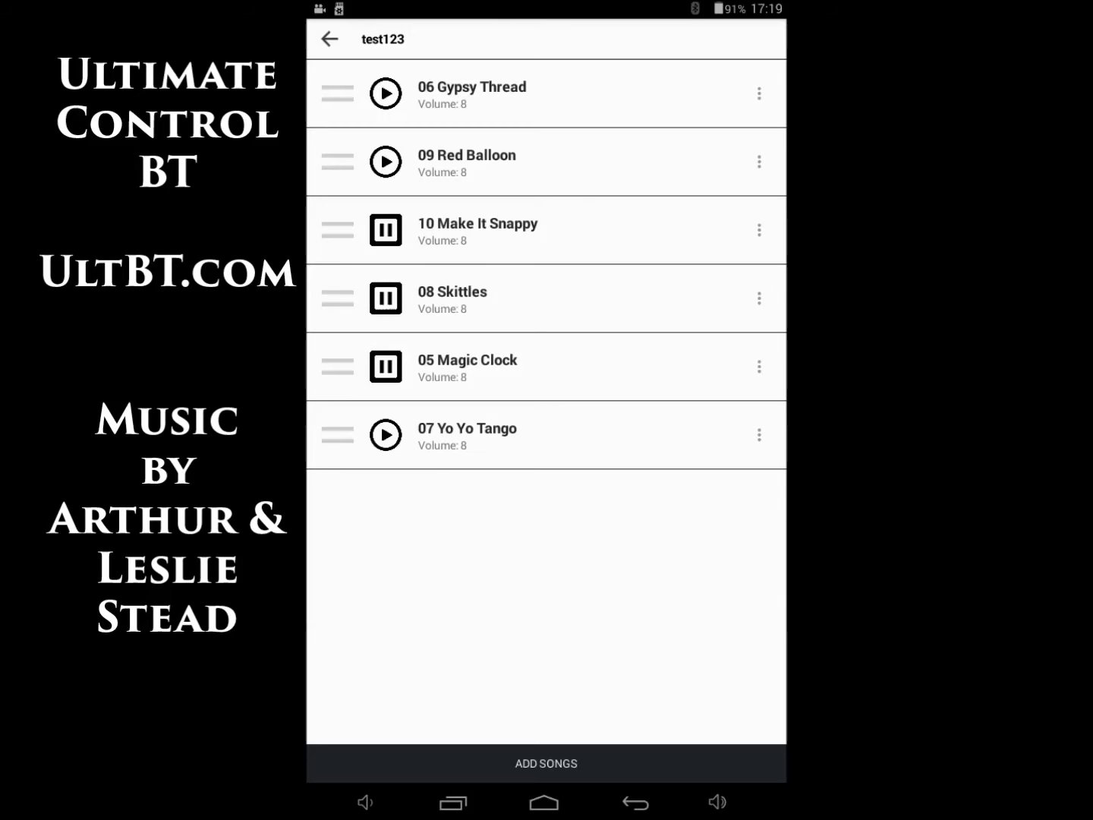
pyautogui.click(386, 434)
pyautogui.click(758, 229)
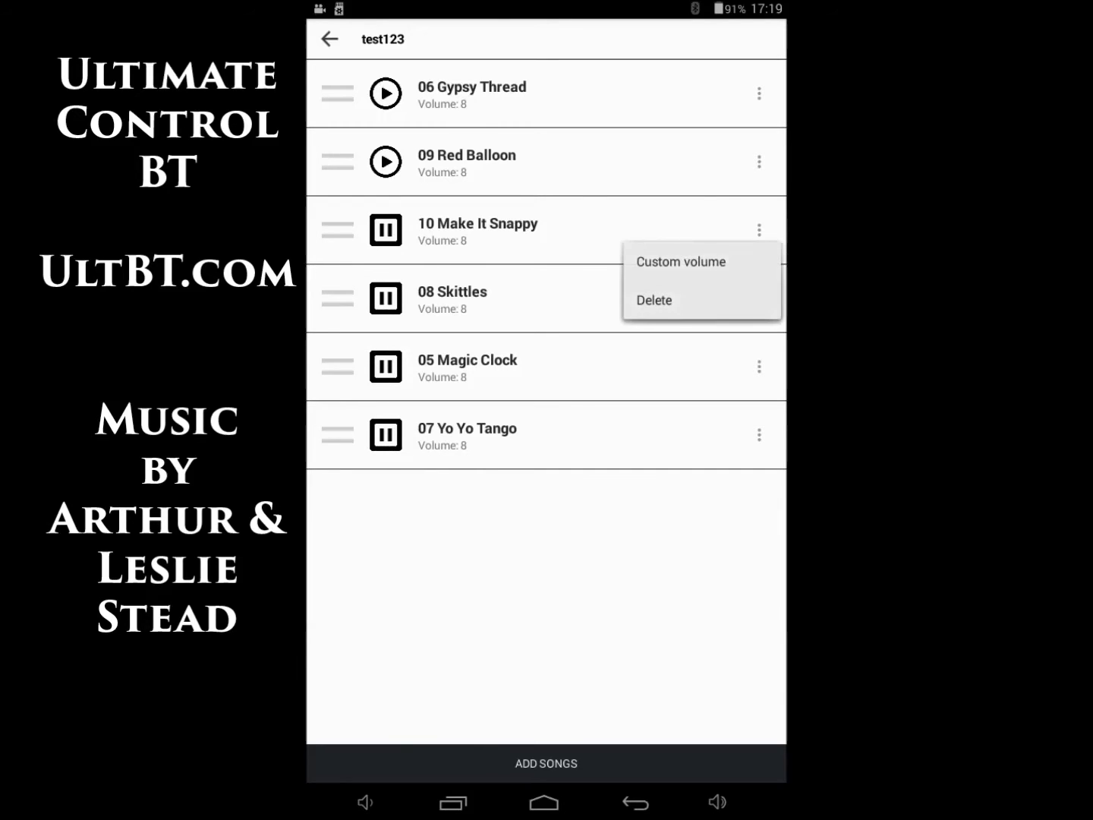
# Give Make It Snappy custom volume 3 and Magic Clock volume 10, then return to playlists.
pyautogui.click(680, 261)
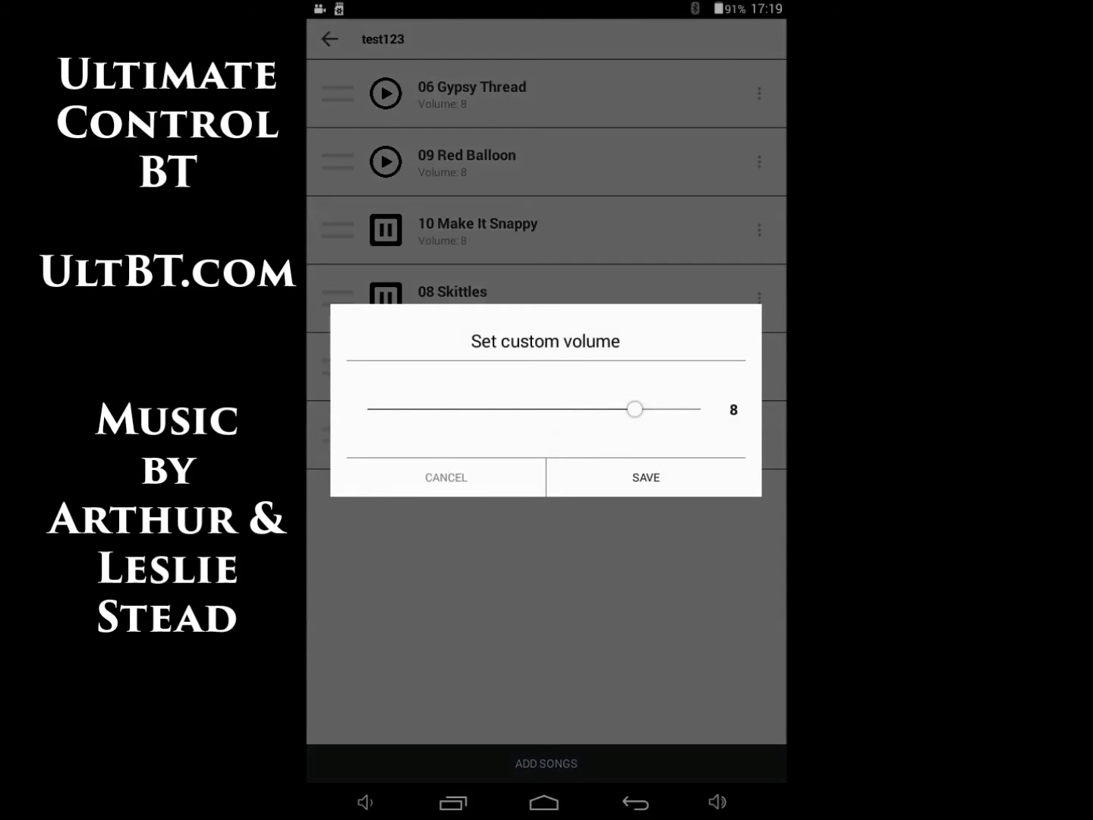
pyautogui.moveTo(634, 408); pyautogui.dragTo(465, 409)
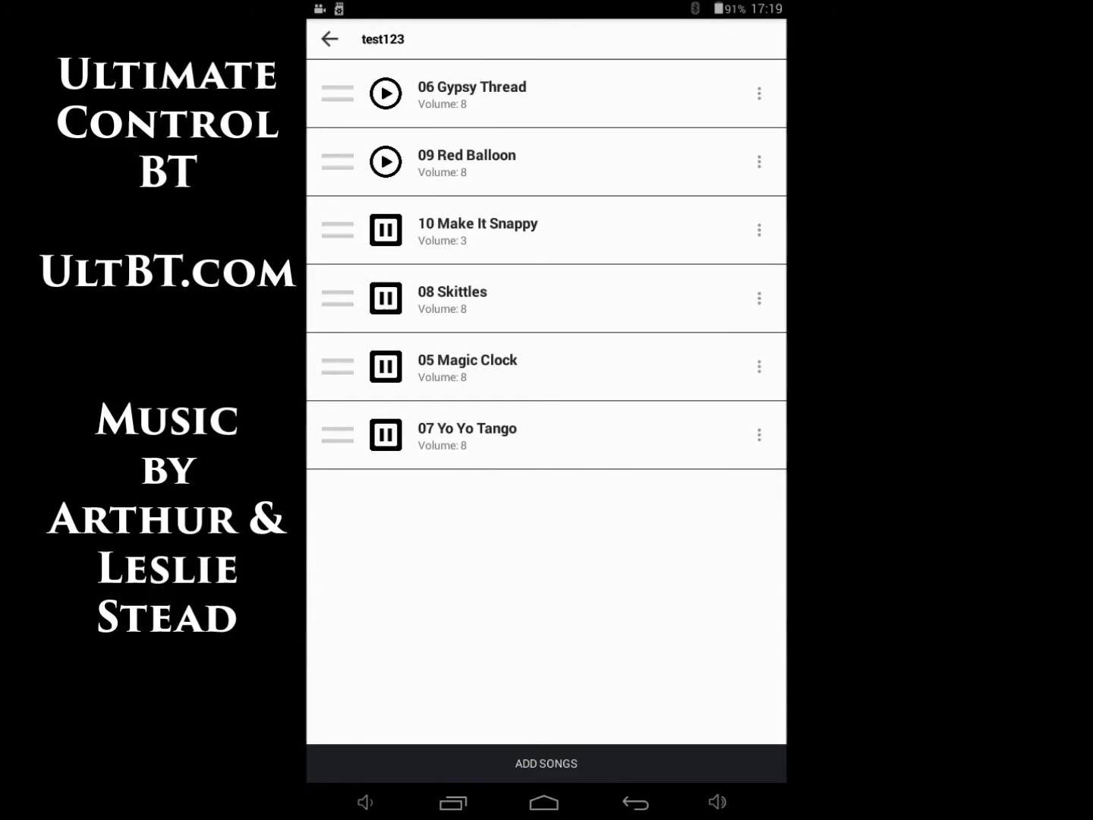
pyautogui.click(759, 366)
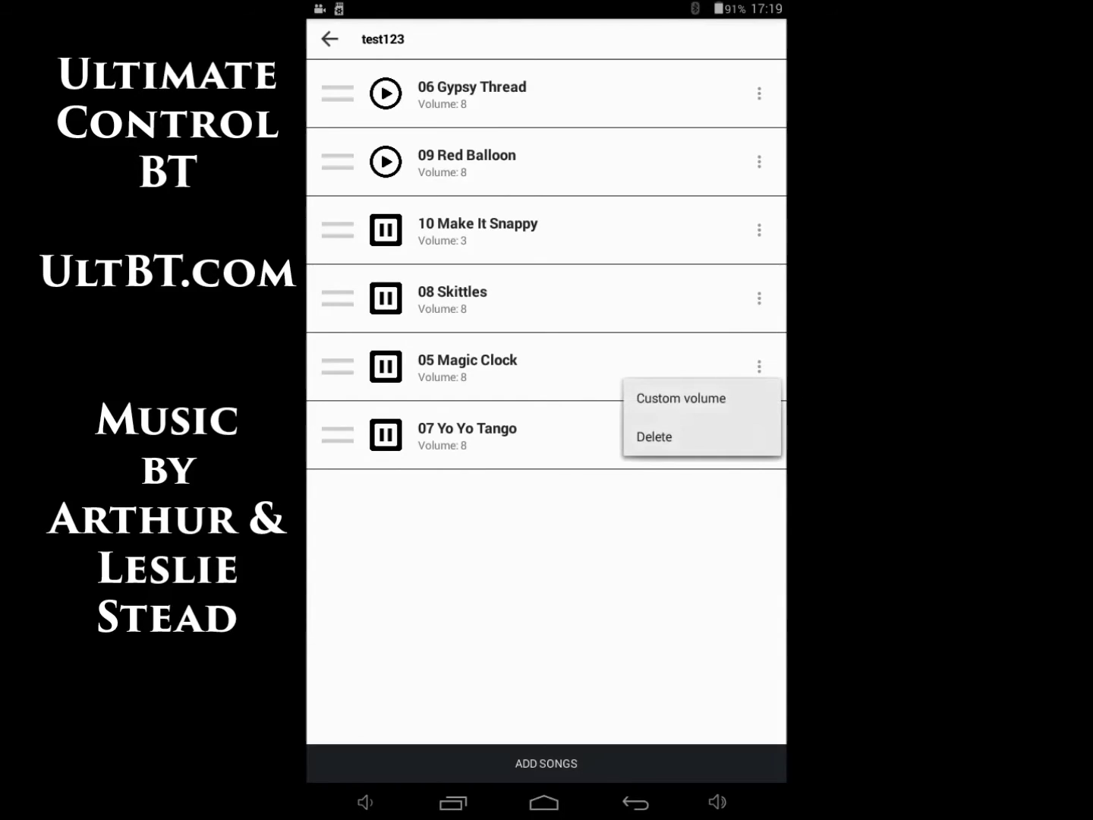
pyautogui.click(683, 395)
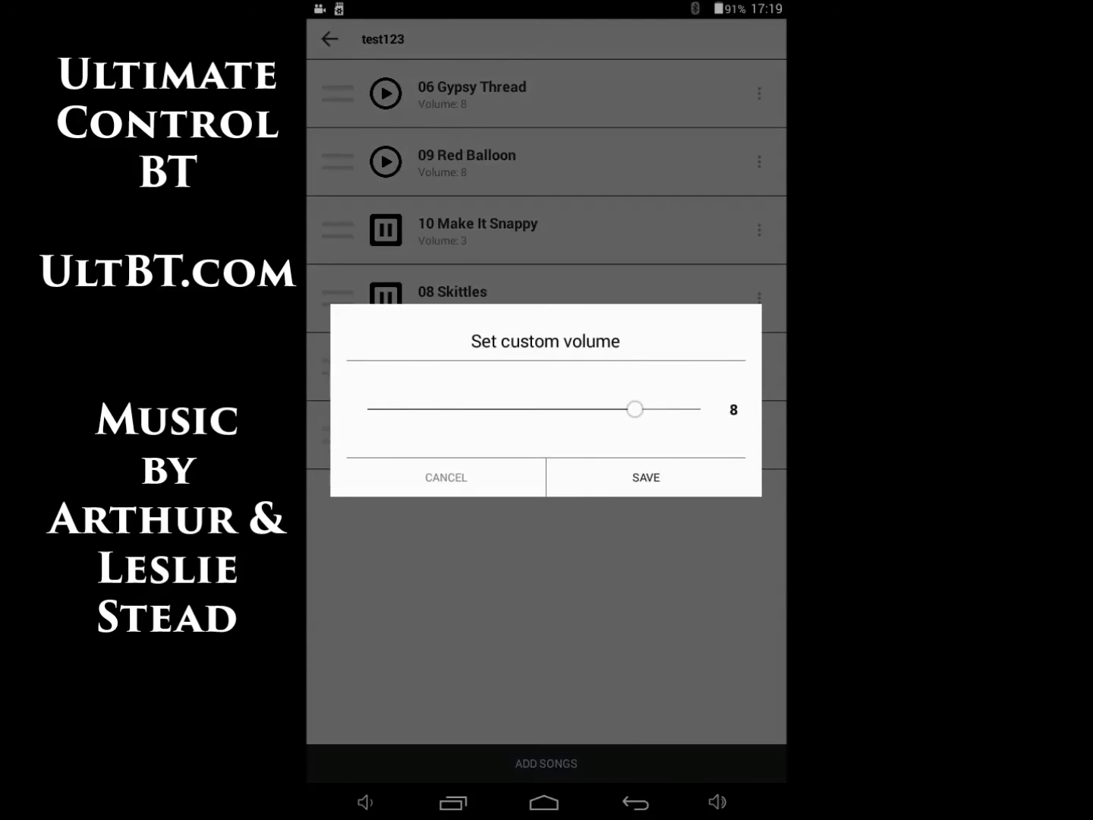
pyautogui.moveTo(634, 409); pyautogui.dragTo(695, 409)
pyautogui.click(645, 476)
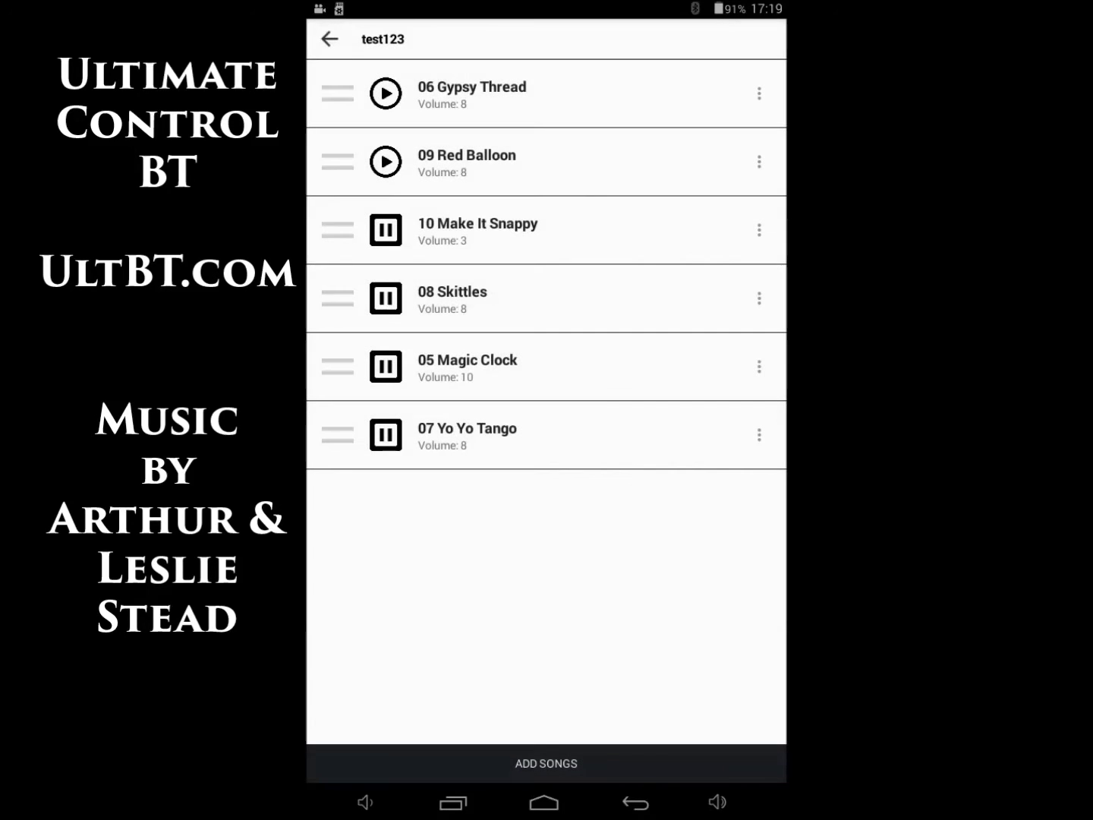
pyautogui.click(330, 38)
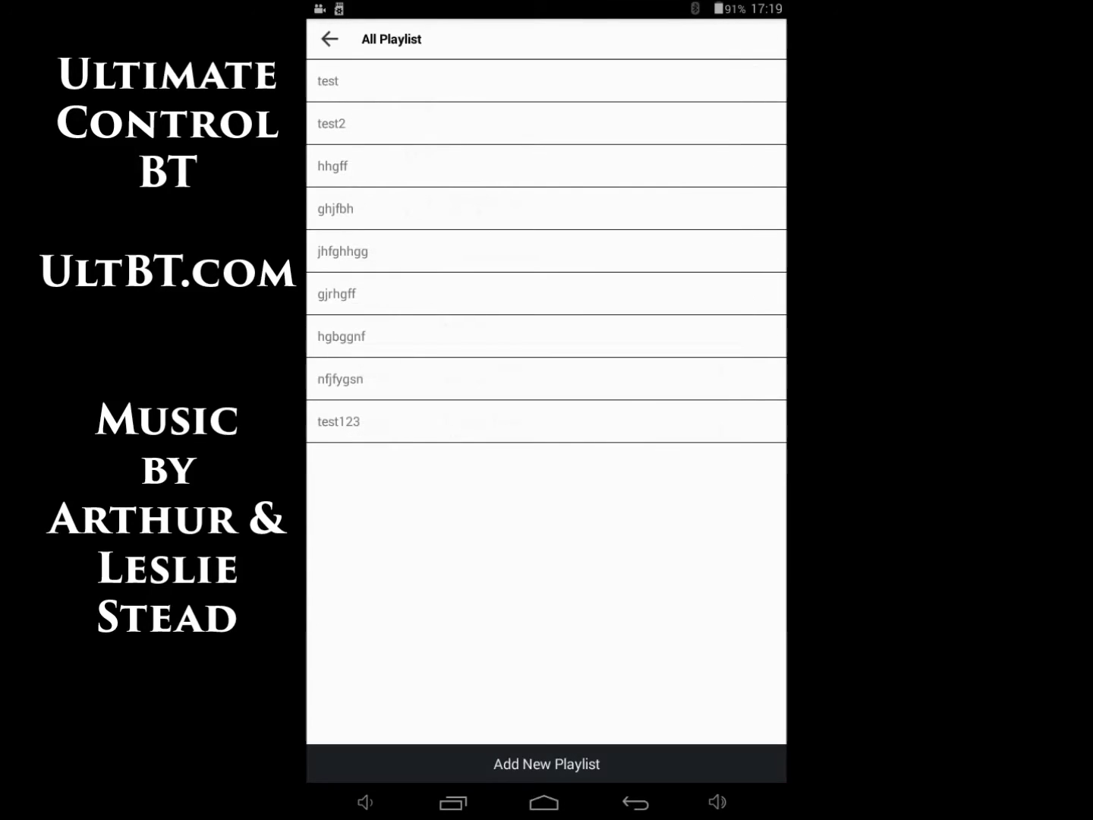
# Load test123 on the main screen and play it from 06 Gypsy Thread.
pyautogui.click(330, 39)
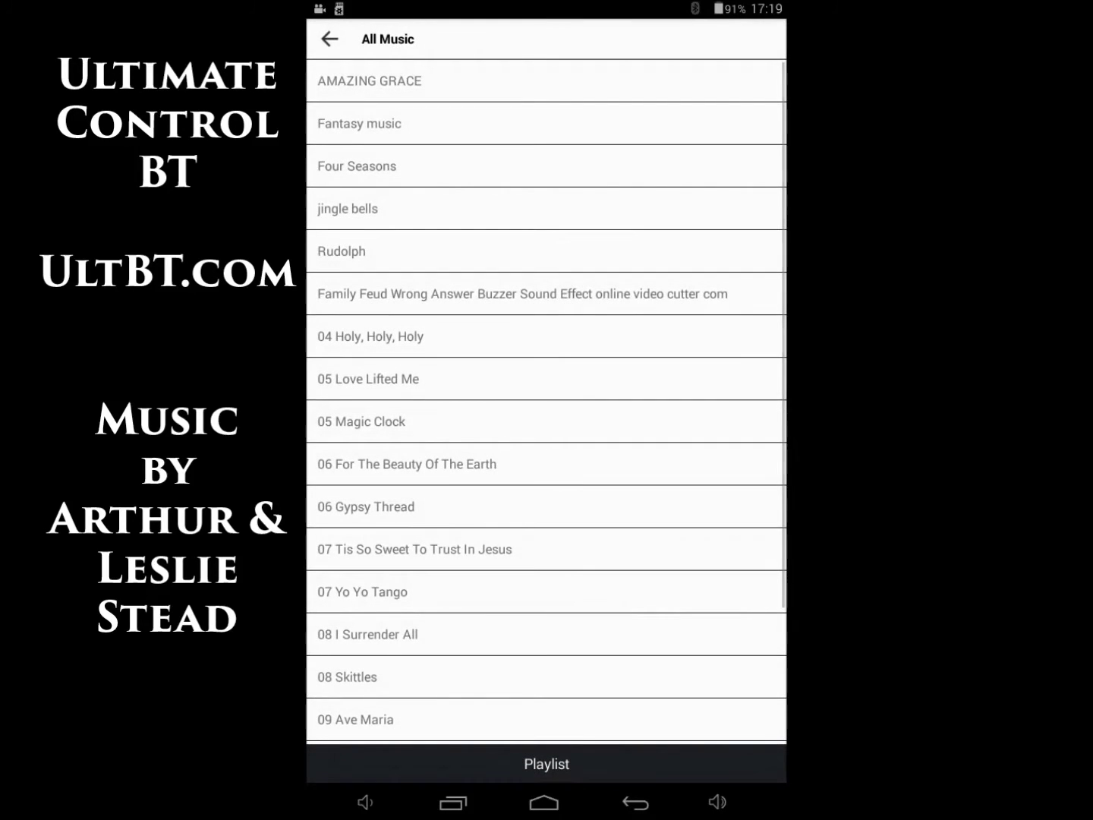
pyautogui.click(330, 39)
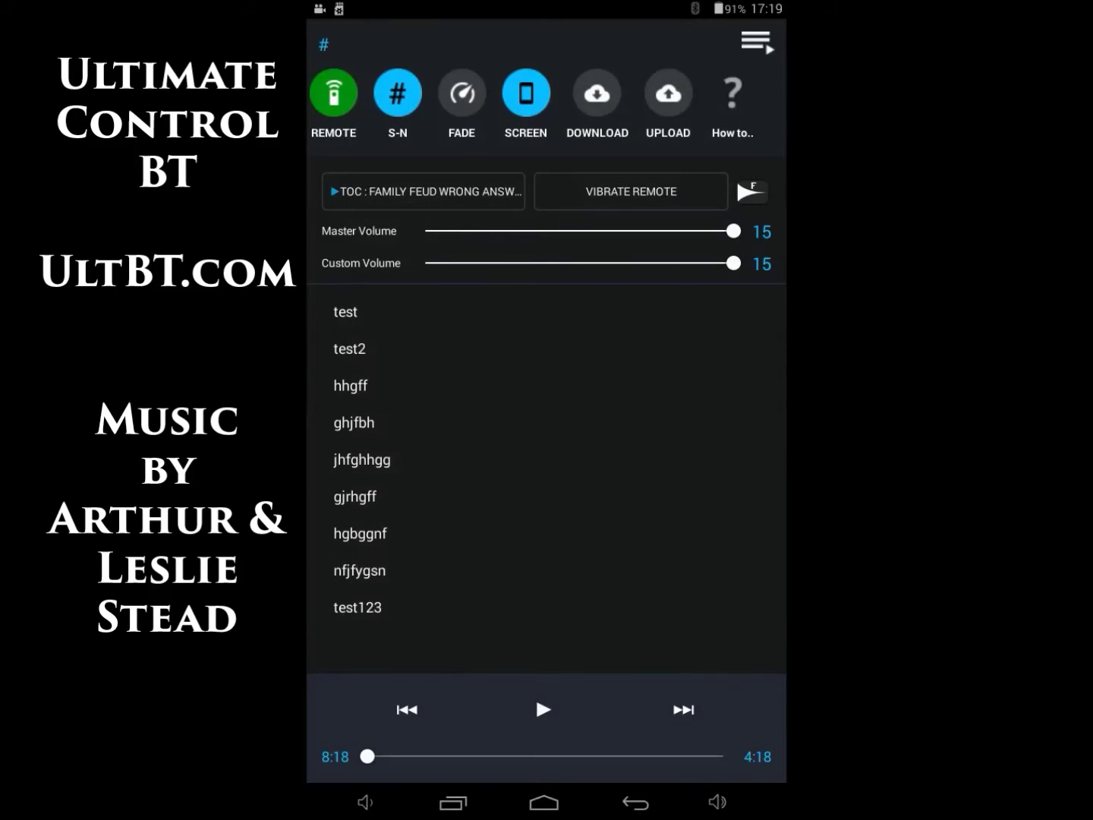
pyautogui.click(357, 607)
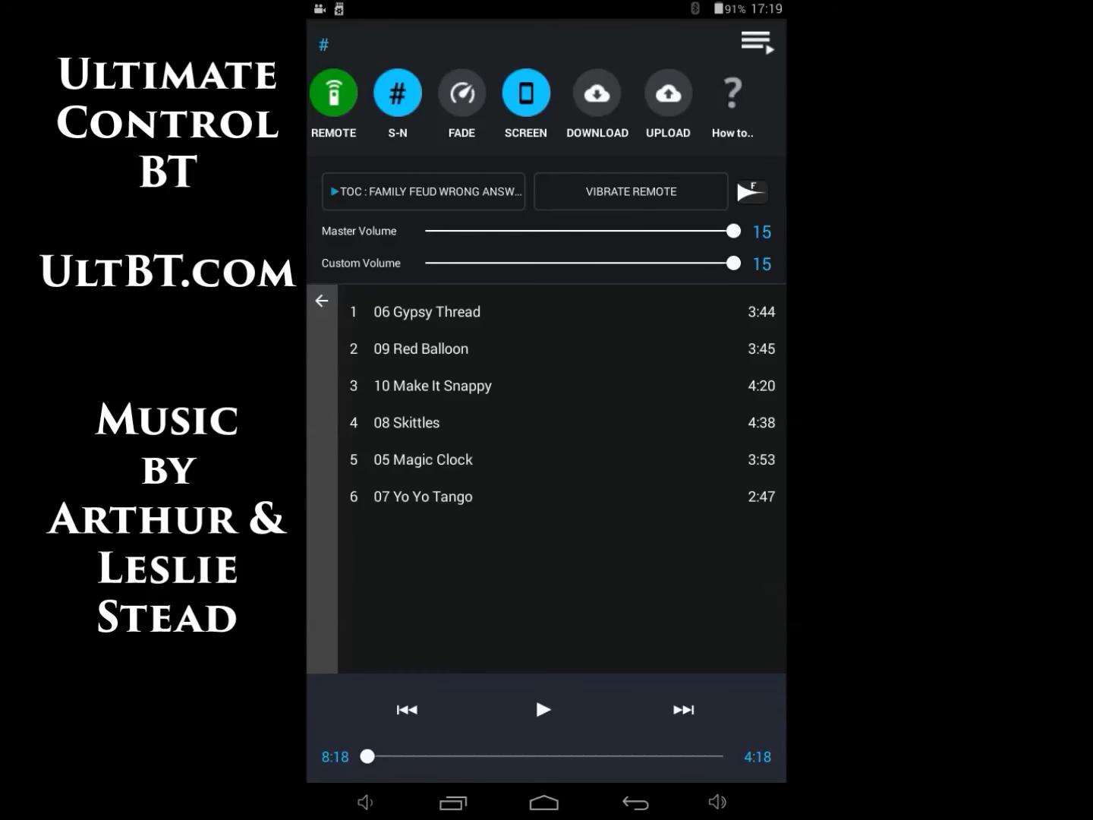
pyautogui.click(427, 311)
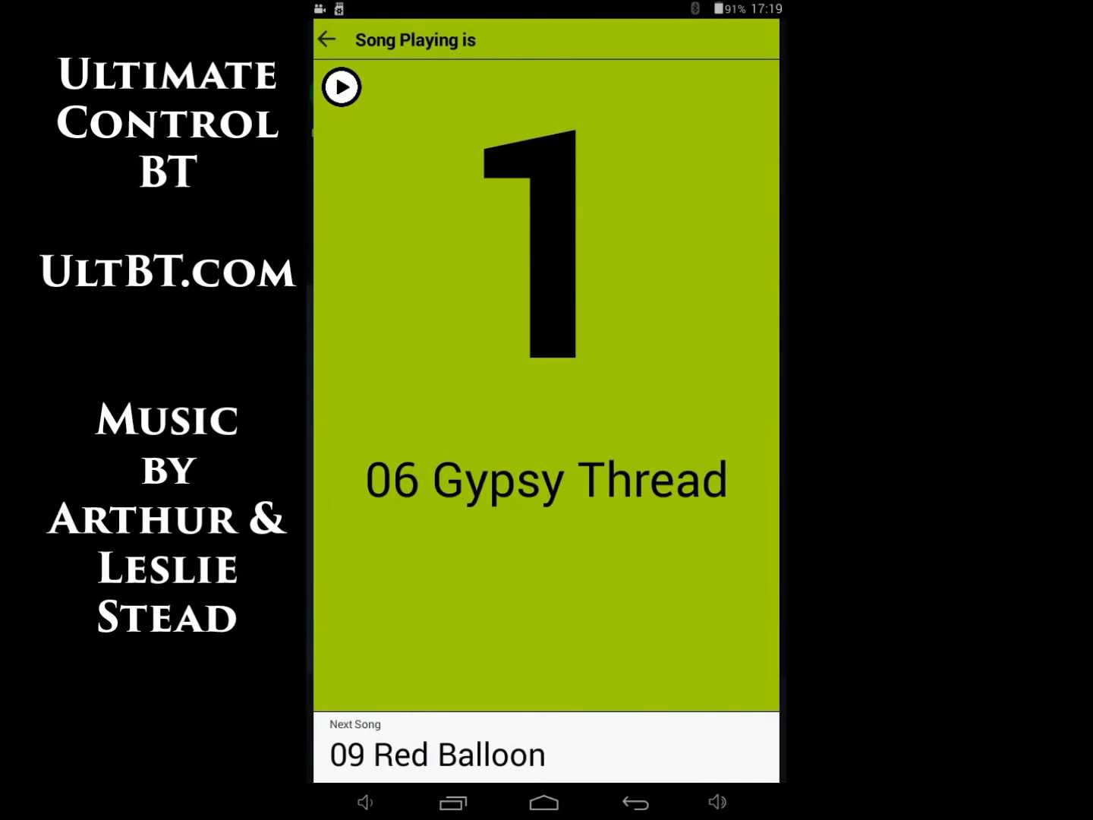